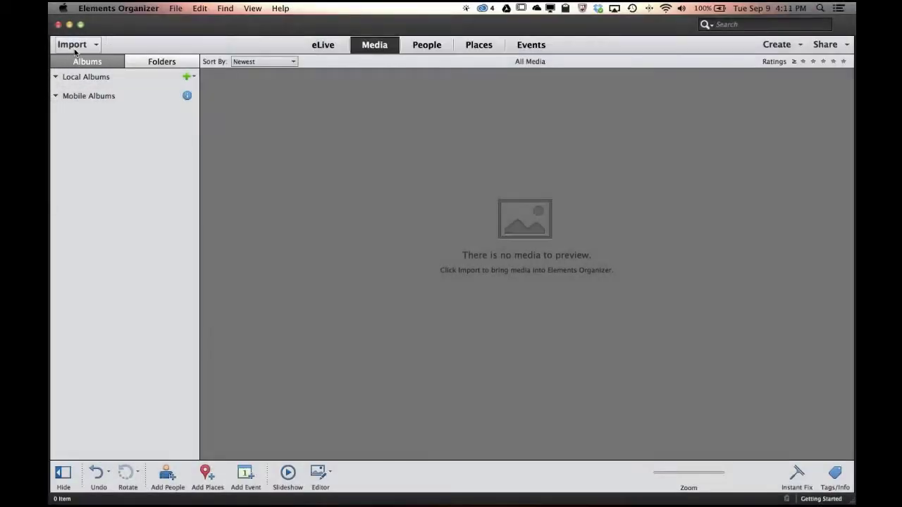
# - Open the Import menu in the empty Organizer catalog to list its media sources
pyautogui.click(75, 51)
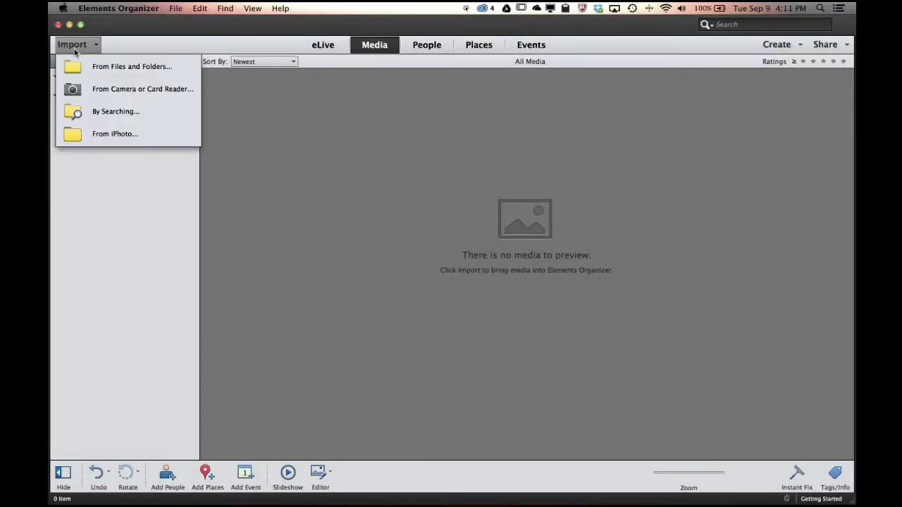
# - Import the 59 photos and videos from the E13 Demo Assets folder
pyautogui.click(181, 71)
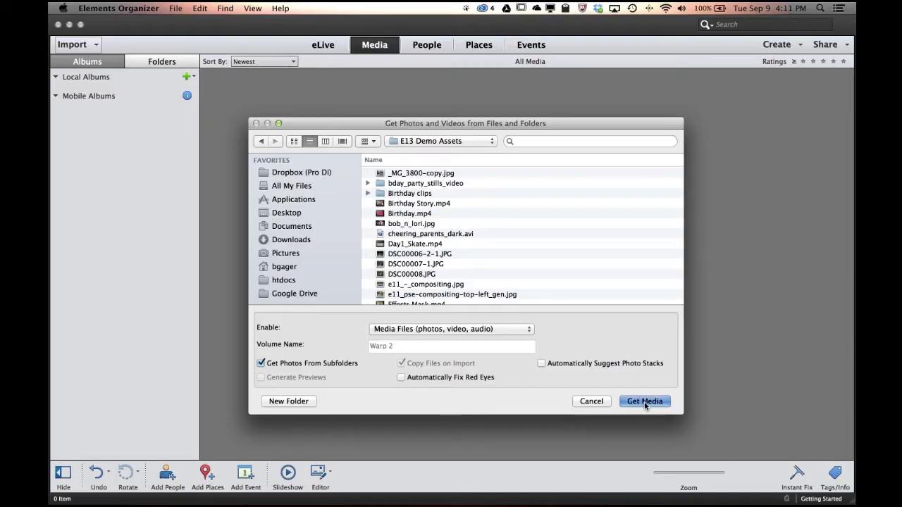
pyautogui.click(644, 401)
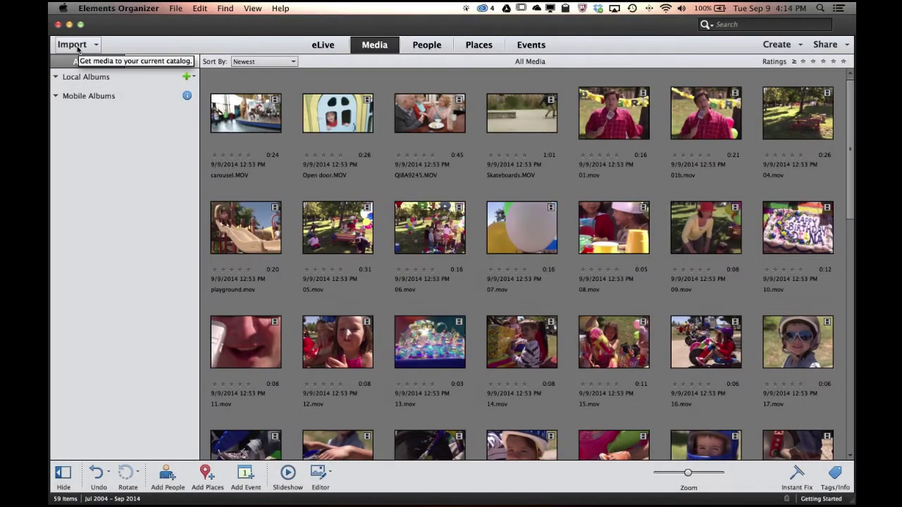
# - Import the four cat photos from the ELEMENTS 1 card via camera or card reader
pyautogui.click(77, 48)
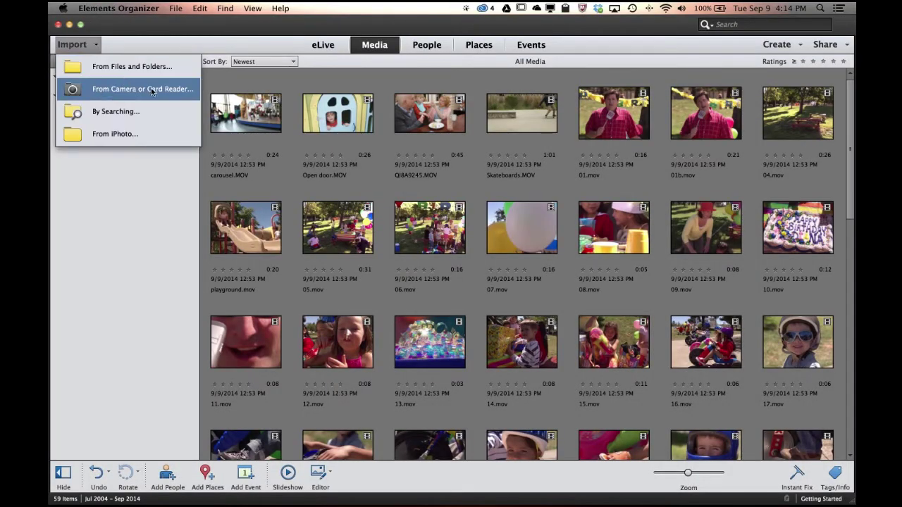
pyautogui.click(179, 92)
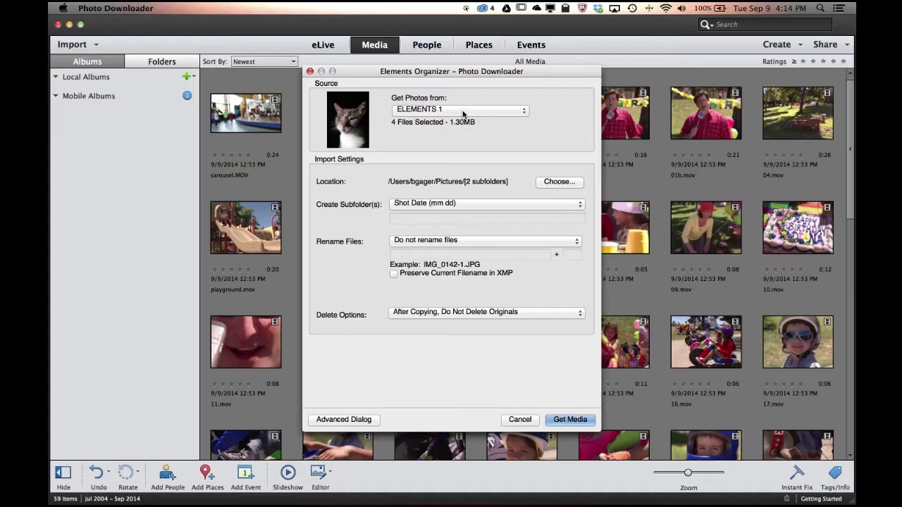
pyautogui.click(463, 114)
pyautogui.click(450, 110)
pyautogui.click(570, 420)
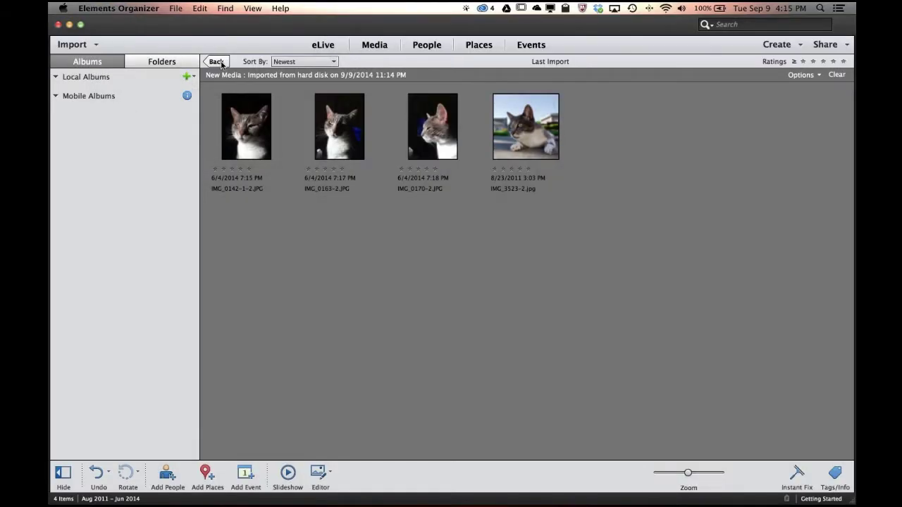
# - Return to all 63 media items, then preview and close the Day1_Skate.mp4 clip
pyautogui.click(216, 62)
pyautogui.scroll(-5, 430, 296)
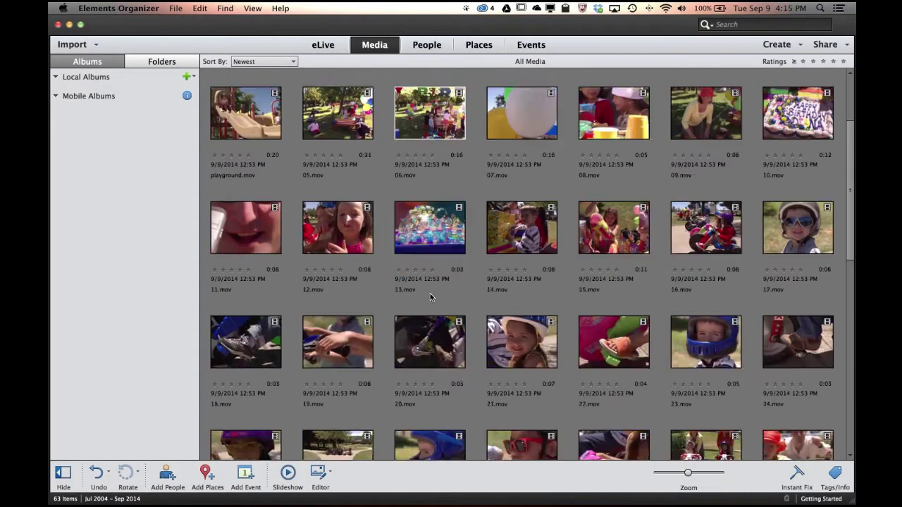
pyautogui.scroll(-4, 430, 296)
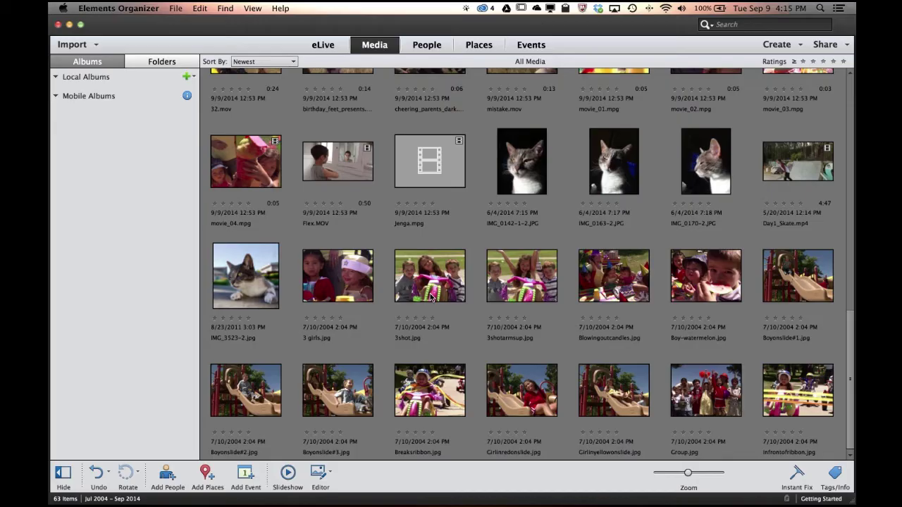
pyautogui.scroll(9, 431, 297)
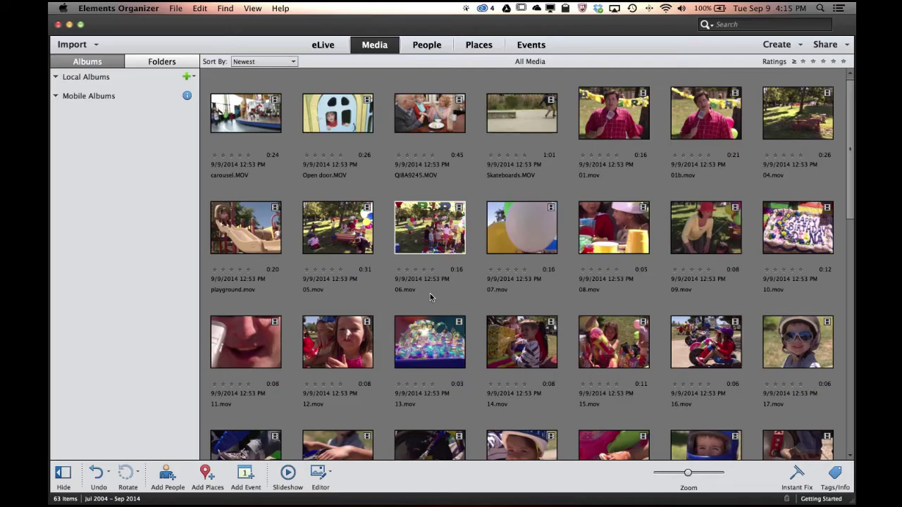
pyautogui.scroll(-5, 430, 296)
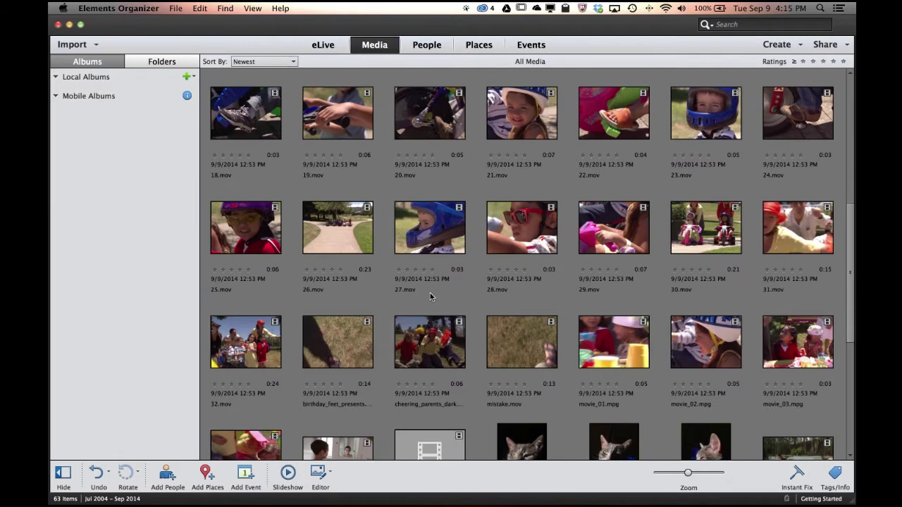
pyautogui.scroll(-4, 553, 305)
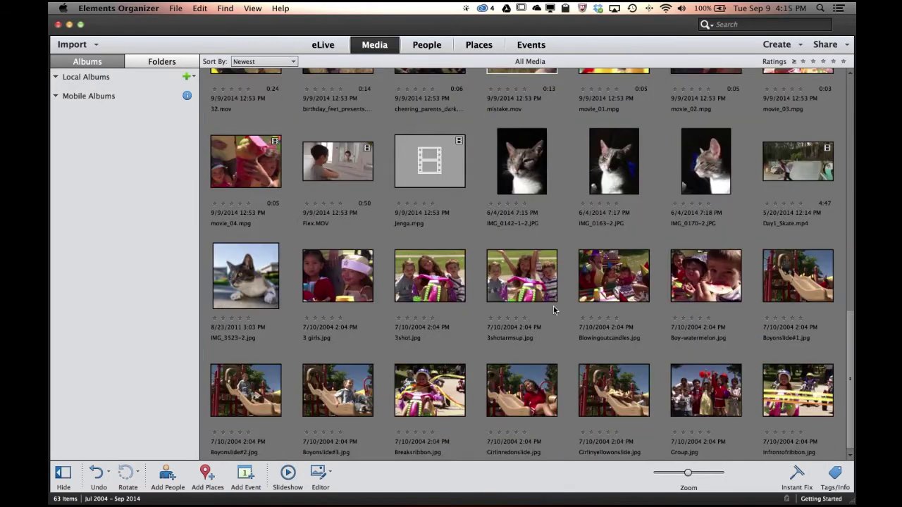
pyautogui.doubleClick(795, 166)
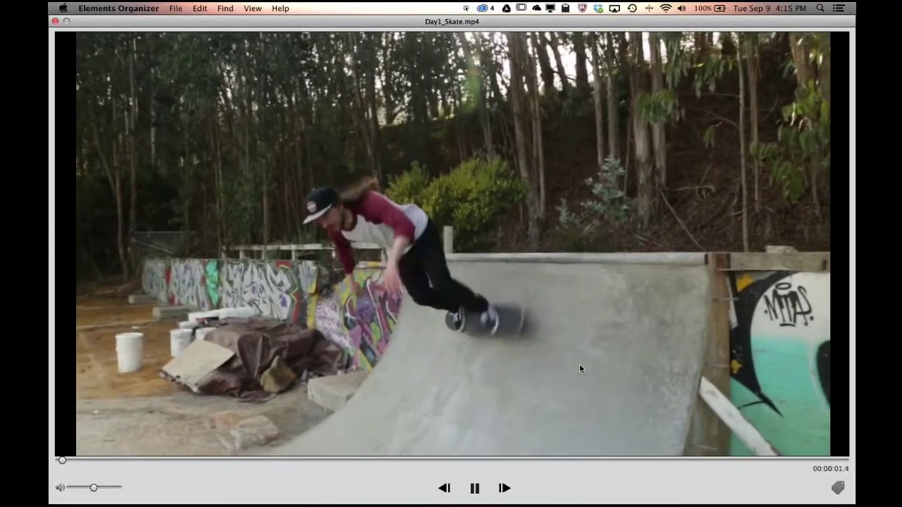
pyautogui.press('Escape')
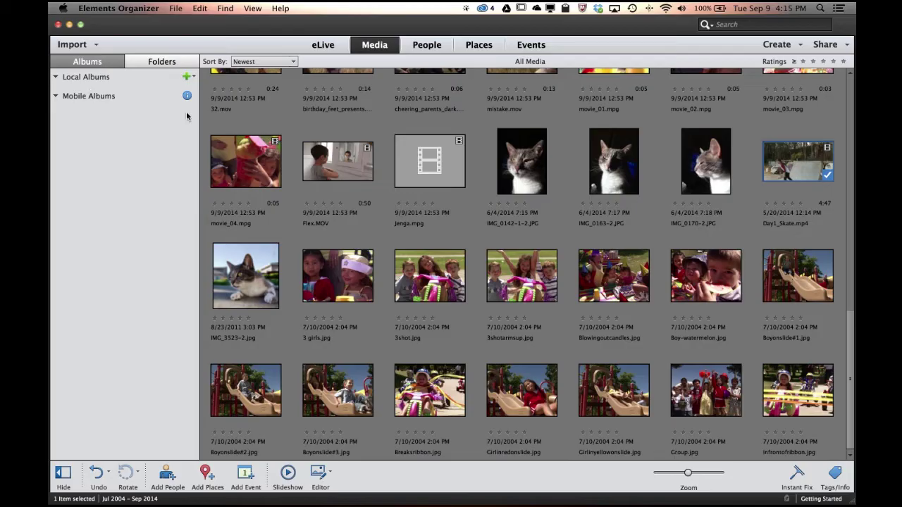
# - Select the four cat photos and give them a one-star rating
pyautogui.click(525, 166)
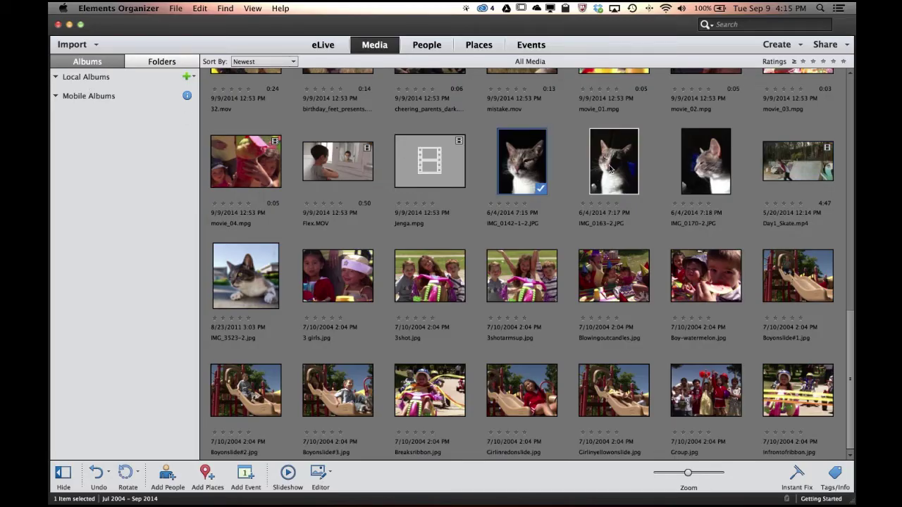
pyautogui.keyDown('super'); pyautogui.click(610, 169); pyautogui.keyUp('super')
pyautogui.keyDown('super'); pyautogui.click(699, 169); pyautogui.keyUp('super')
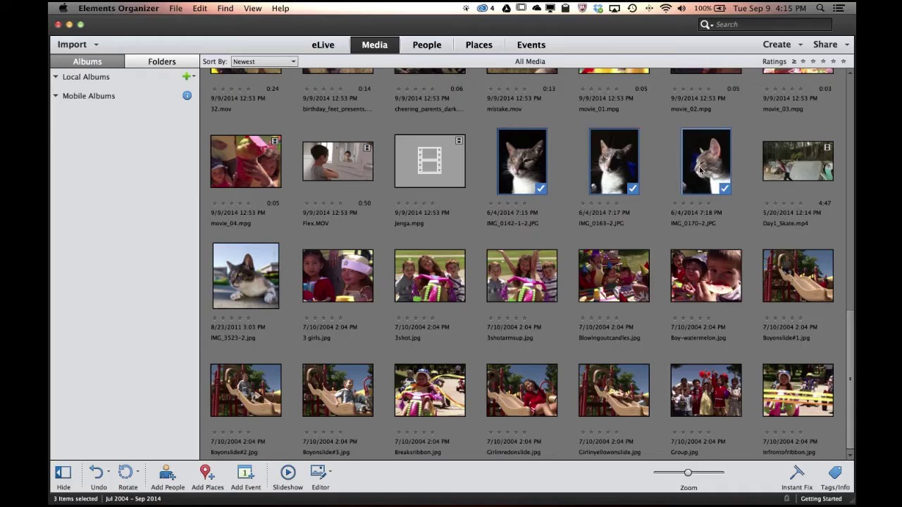
pyautogui.keyDown('shift'); pyautogui.click(257, 270); pyautogui.keyUp('shift')
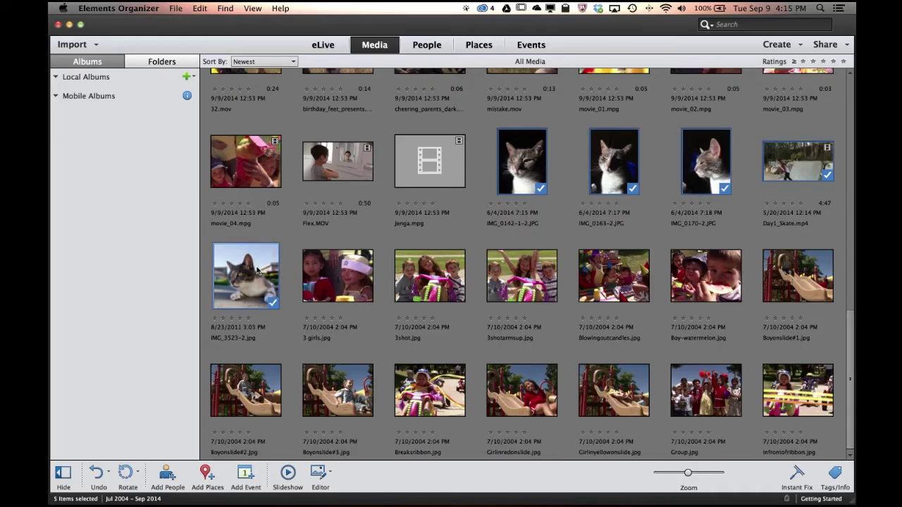
pyautogui.keyDown('super'); pyautogui.click(798, 181); pyautogui.keyUp('super')
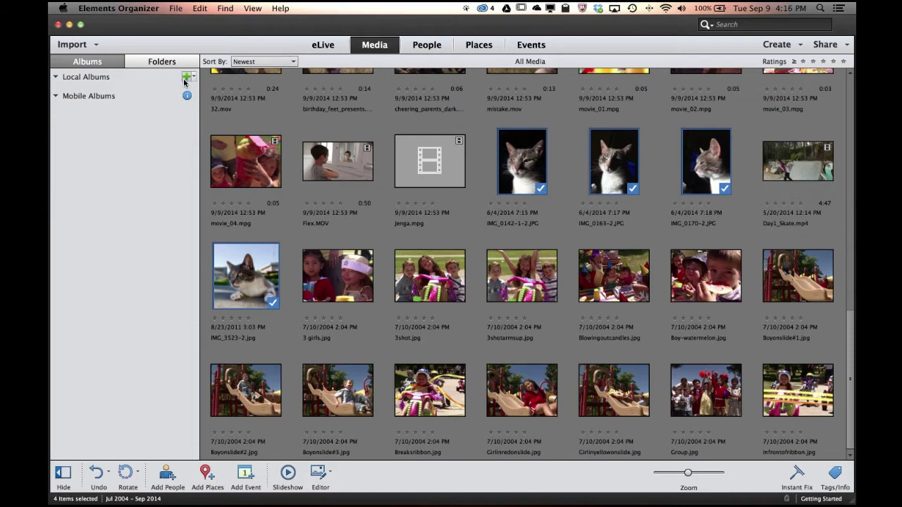
pyautogui.press('super+1')
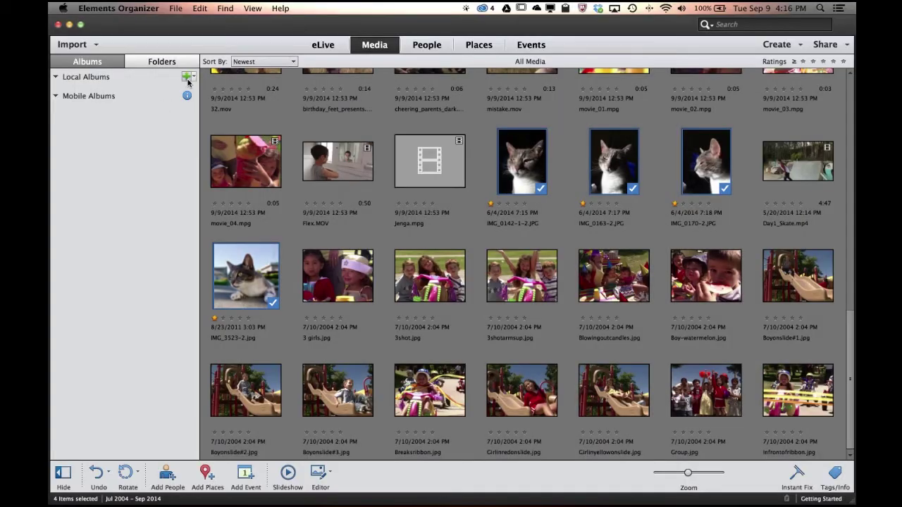
# - Put the selected cat photos in a new local album named Crystal and display it
pyautogui.click(188, 79)
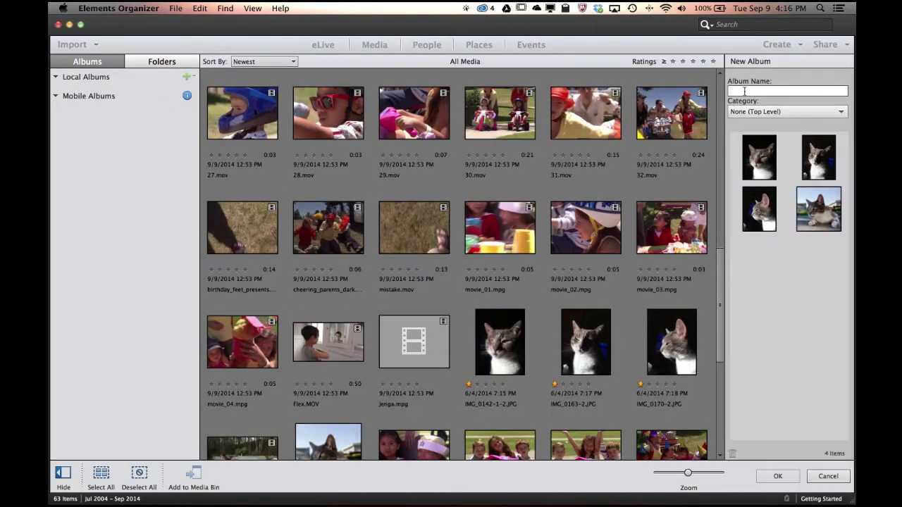
pyautogui.write('Crystal')
pyautogui.click(777, 480)
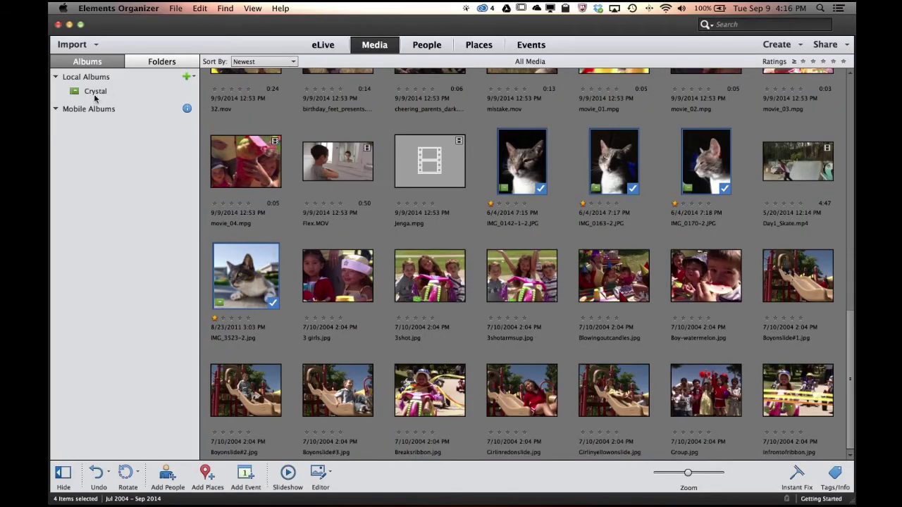
pyautogui.click(95, 97)
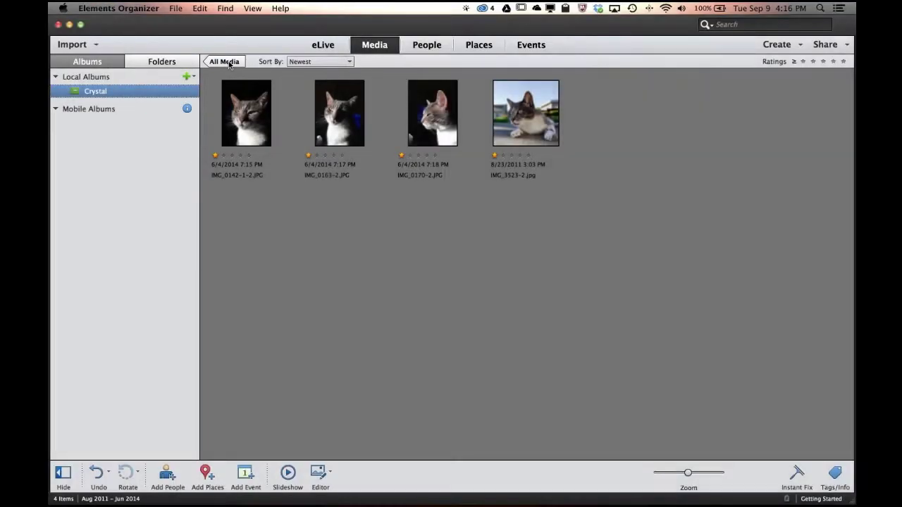
pyautogui.click(224, 62)
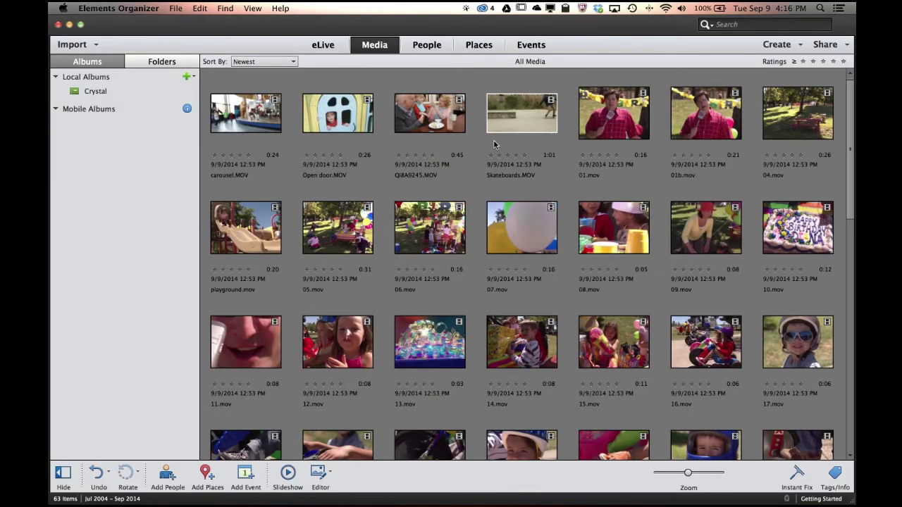
pyautogui.scroll(-15, 524, 121)
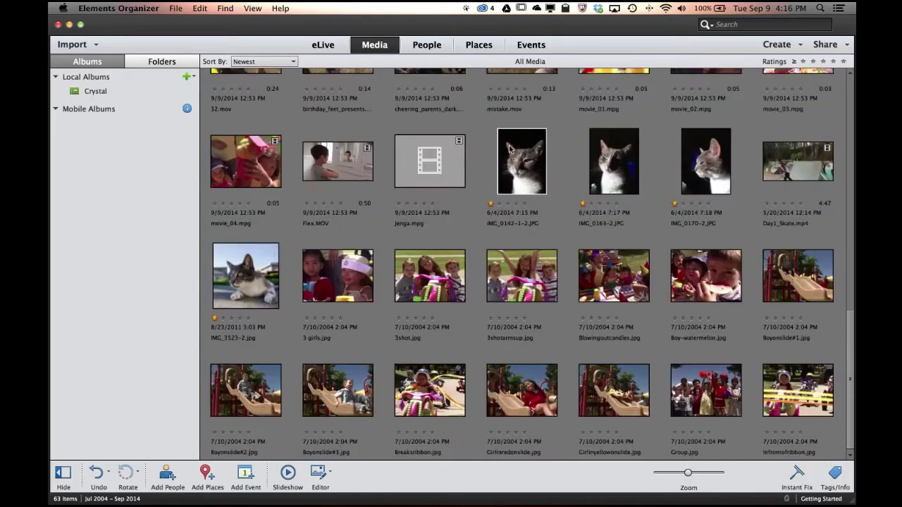
pyautogui.scroll(15, 510, 148)
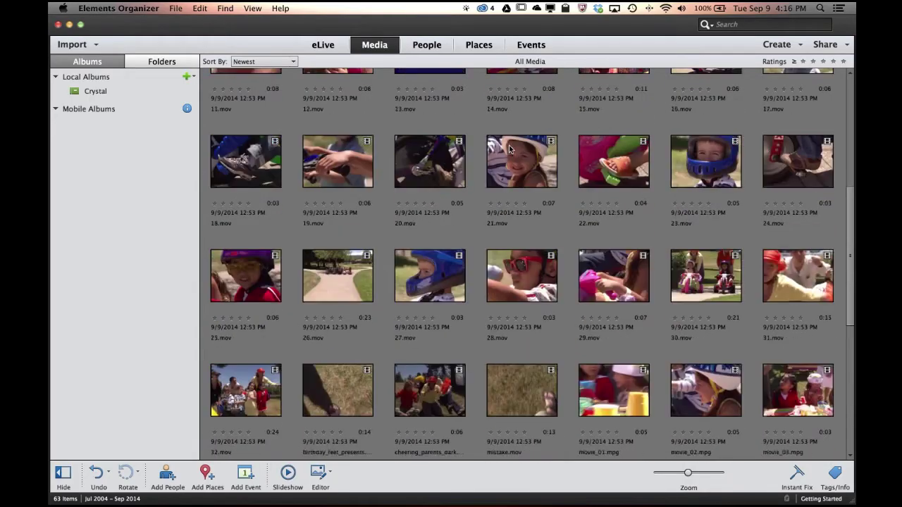
# - Create a Skateboarding local album from Skateboards.MOV and view its contents
pyautogui.click(527, 118)
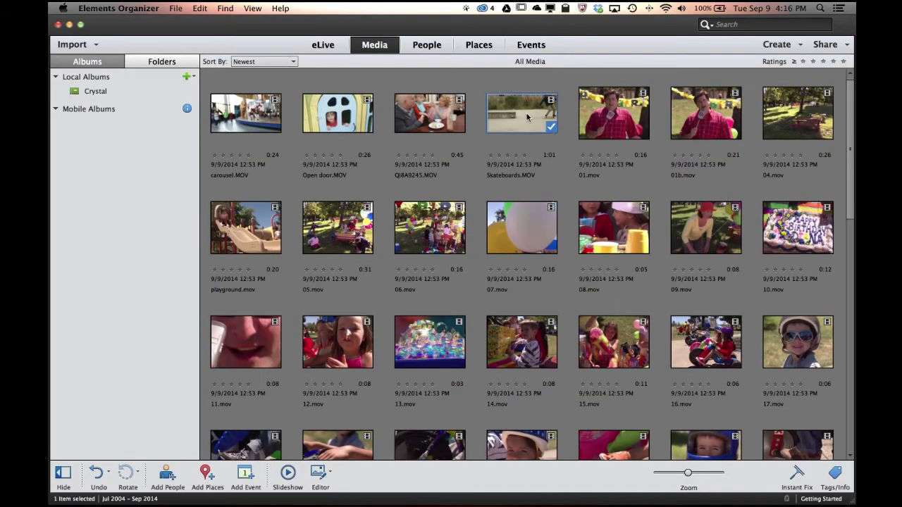
pyautogui.click(186, 77)
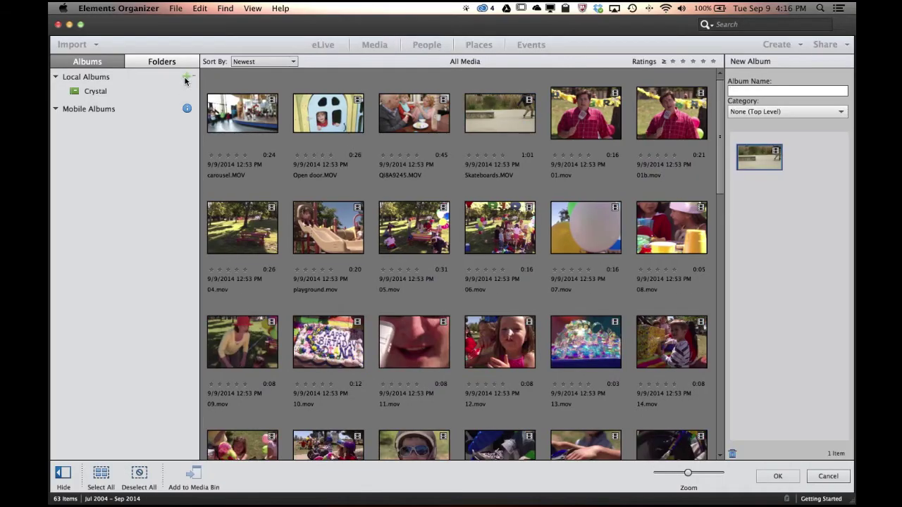
pyautogui.write('Skateboarding')
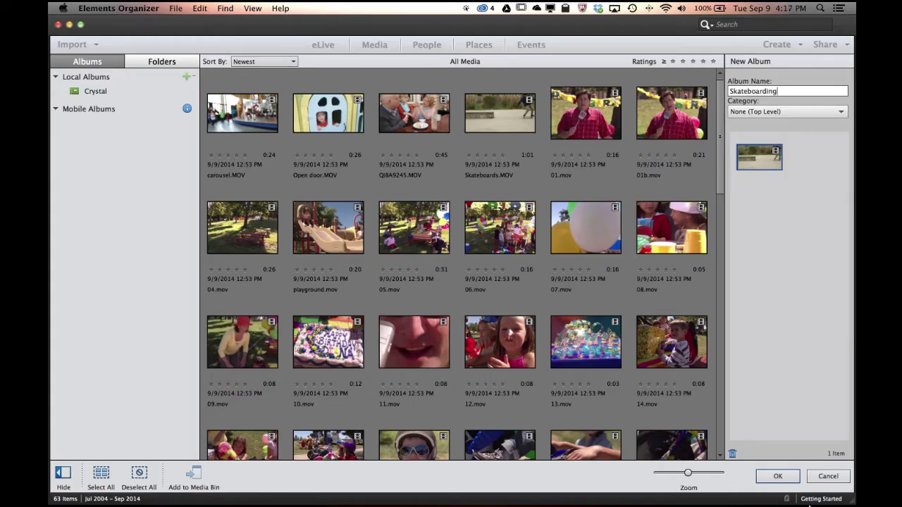
pyautogui.click(778, 476)
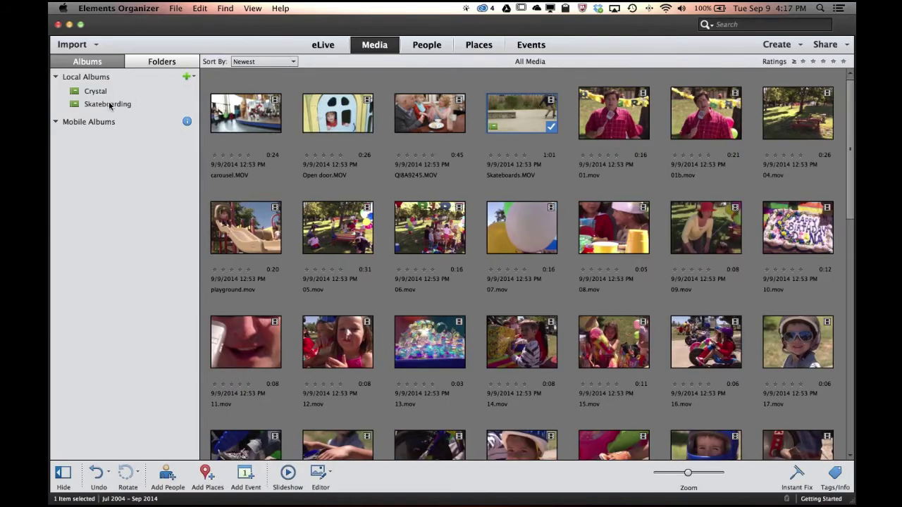
pyautogui.click(97, 92)
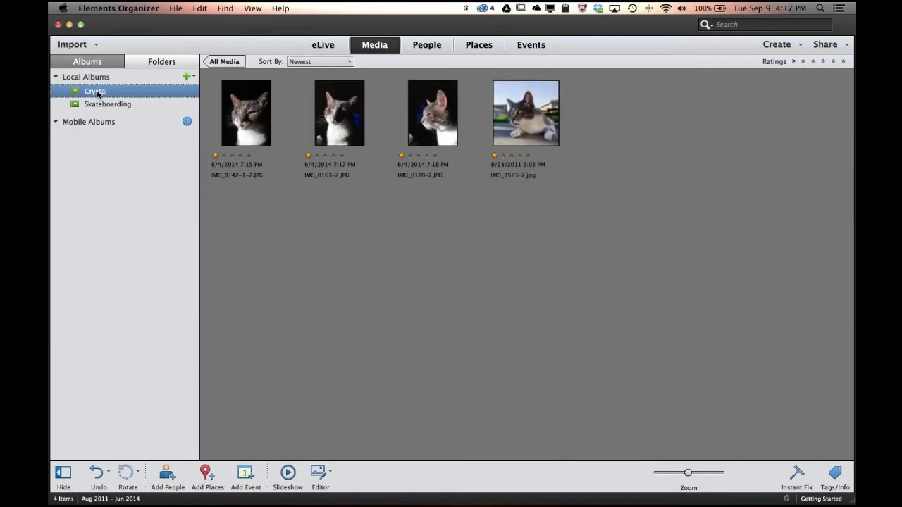
pyautogui.click(111, 106)
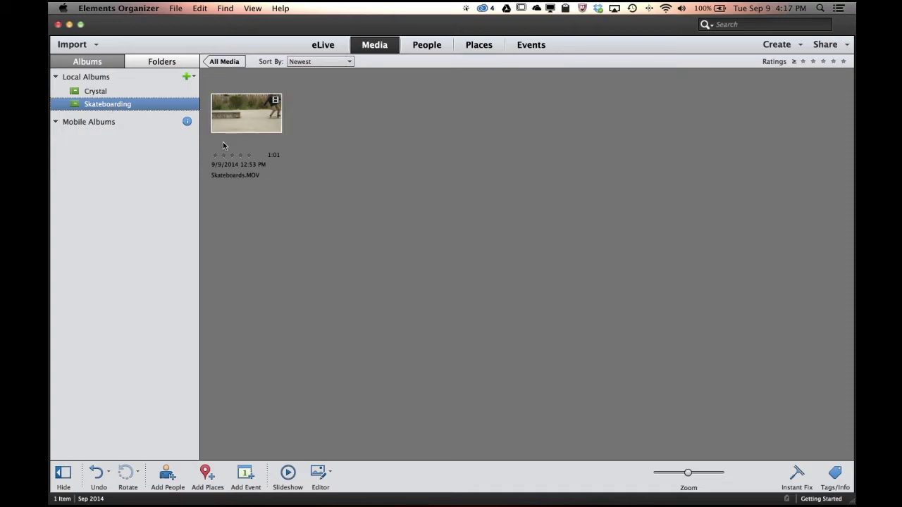
# - Drag Day1_Skate.mp4 from All Media into the Skateboarding album beside Skateboards.MOV
pyautogui.click(224, 62)
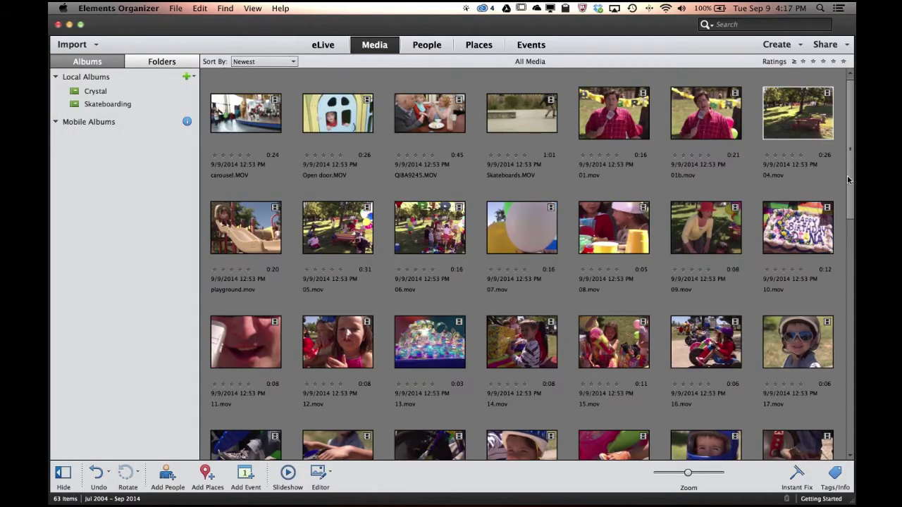
pyautogui.moveTo(851, 177); pyautogui.dragTo(848, 397)
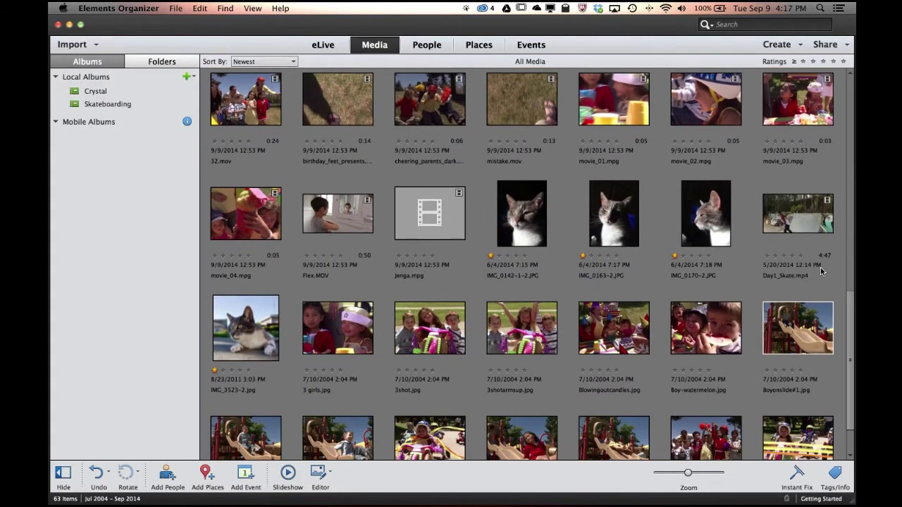
pyautogui.click(796, 221)
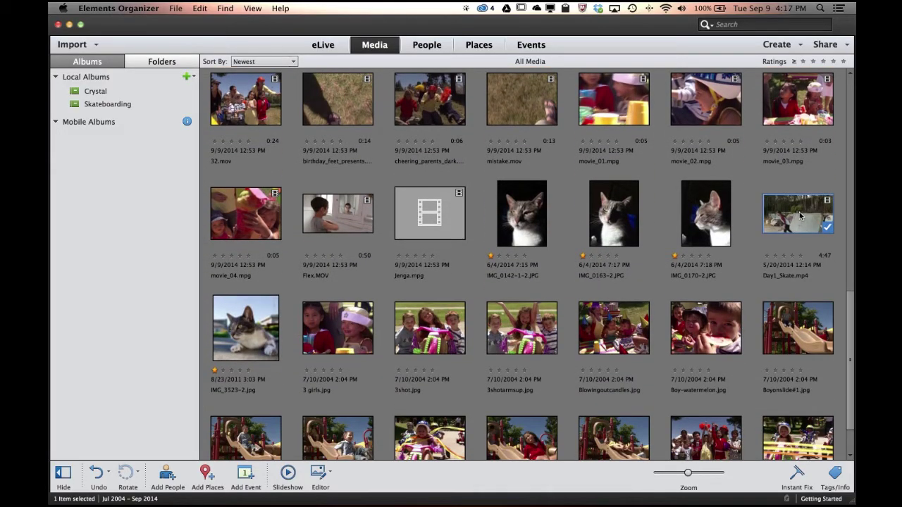
pyautogui.moveTo(798, 219); pyautogui.dragTo(126, 110)
pyautogui.click(115, 106)
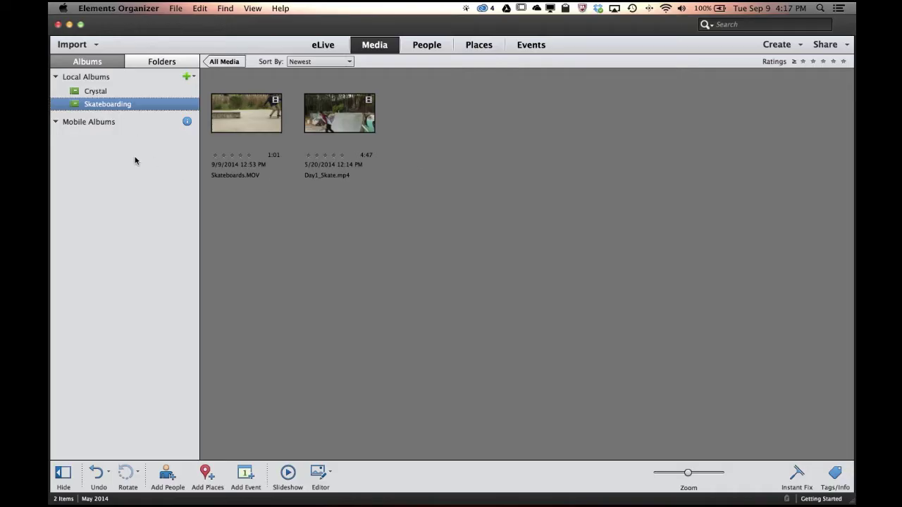
pyautogui.click(96, 92)
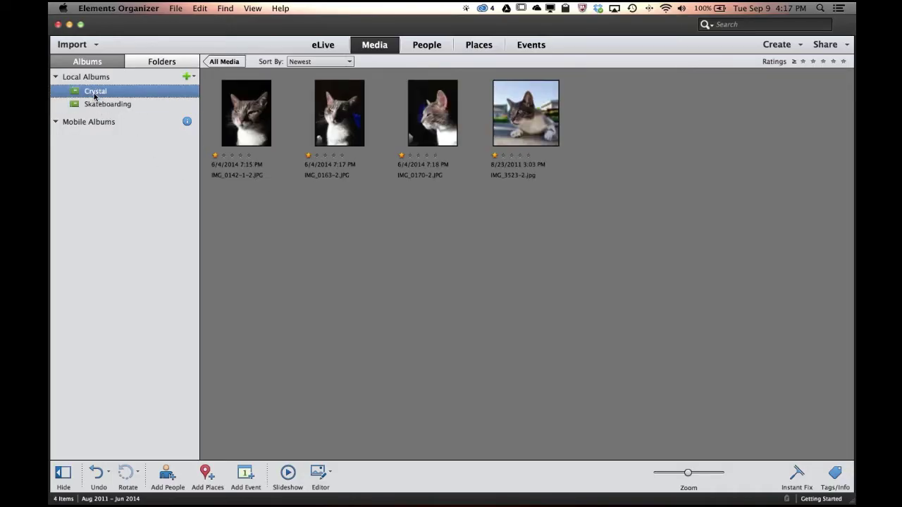
# - Send Day1_Skate.mp4 from the Skateboarding album to the Video Editor
pyautogui.click(224, 61)
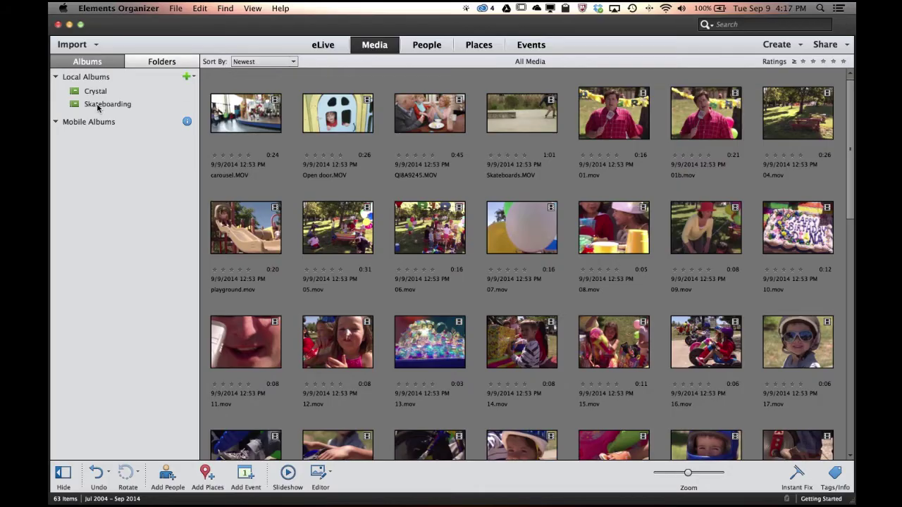
pyautogui.click(97, 106)
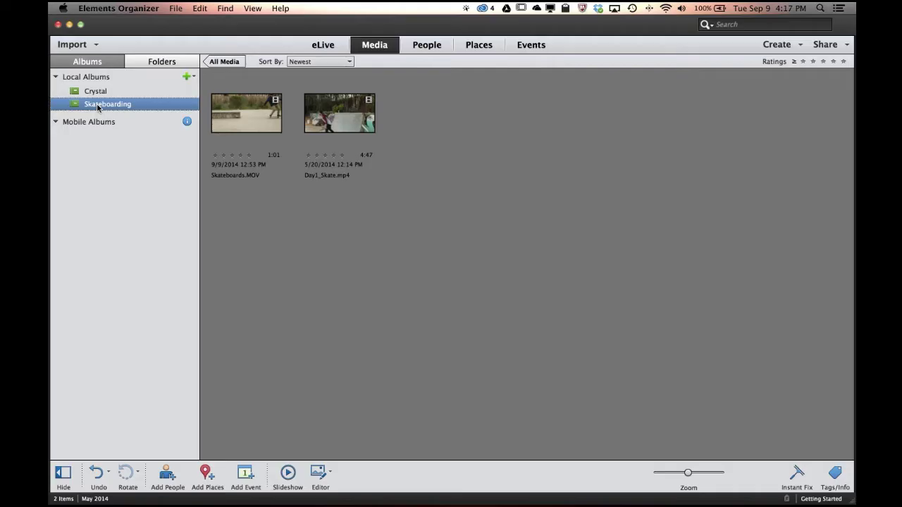
pyautogui.click(335, 115)
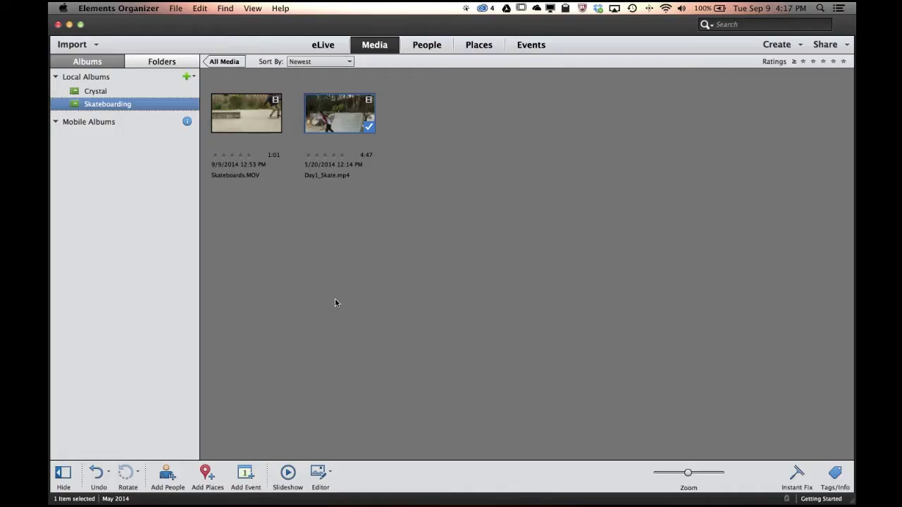
pyautogui.click(330, 477)
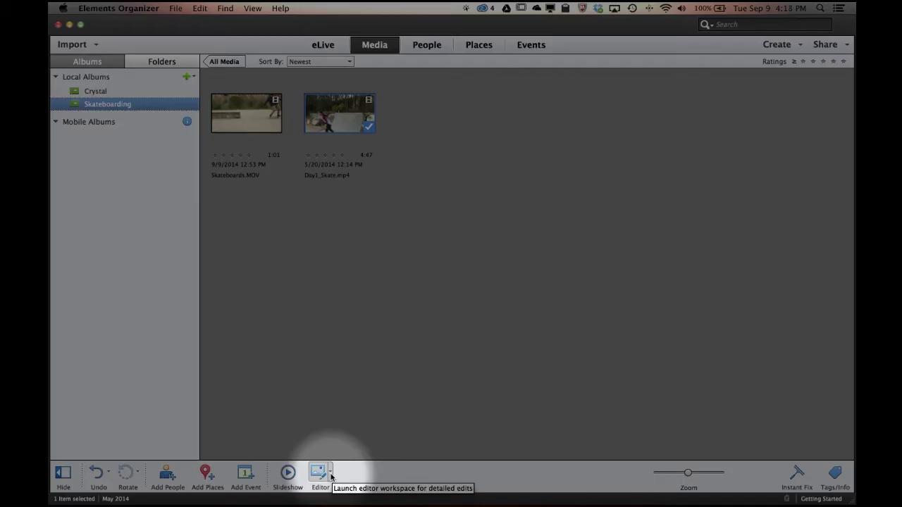
pyautogui.click(330, 477)
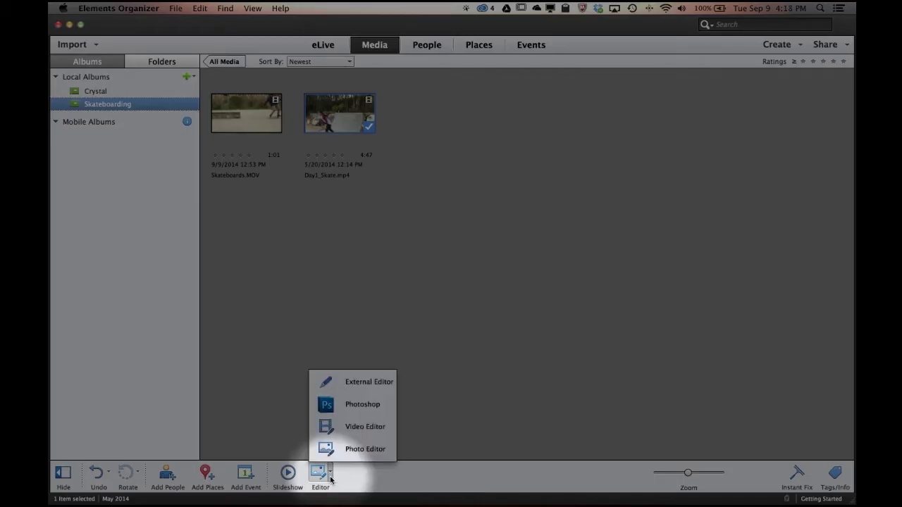
pyautogui.click(354, 428)
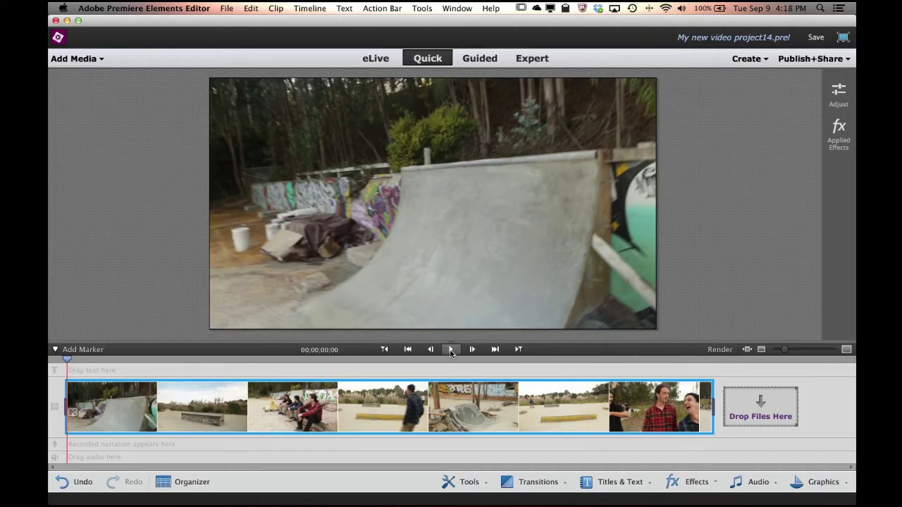
# - Play the skate footage and scrub through it, ending at 00;01;11;07
pyautogui.click(450, 350)
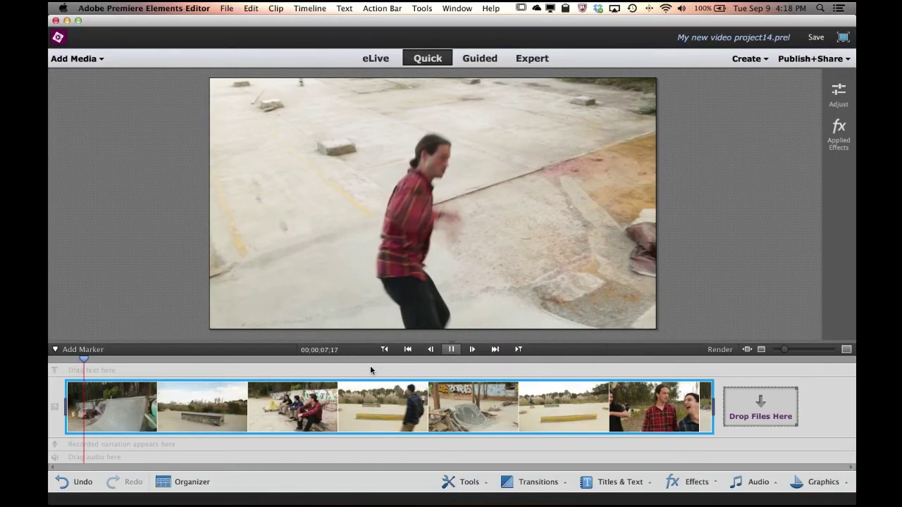
pyautogui.press('space')
pyautogui.moveTo(85, 361); pyautogui.dragTo(480, 363)
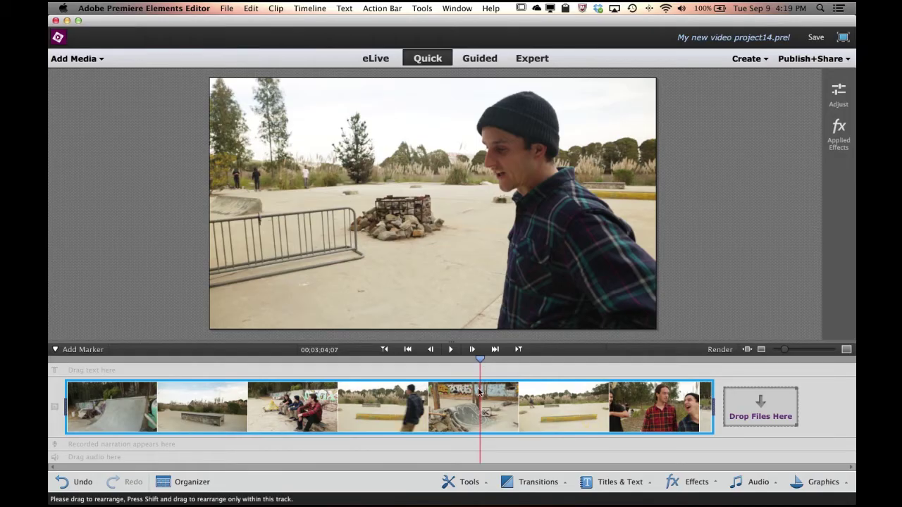
pyautogui.moveTo(480, 361); pyautogui.dragTo(262, 364)
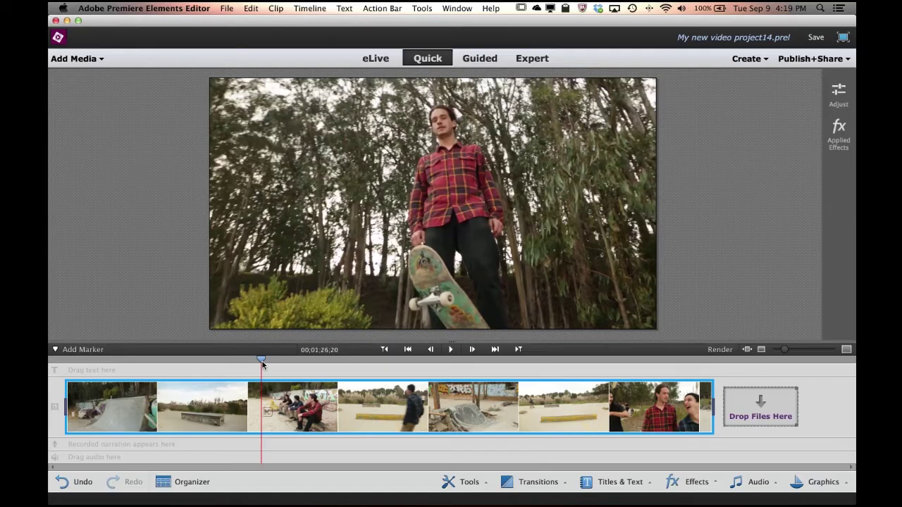
pyautogui.moveTo(261, 361); pyautogui.dragTo(645, 370)
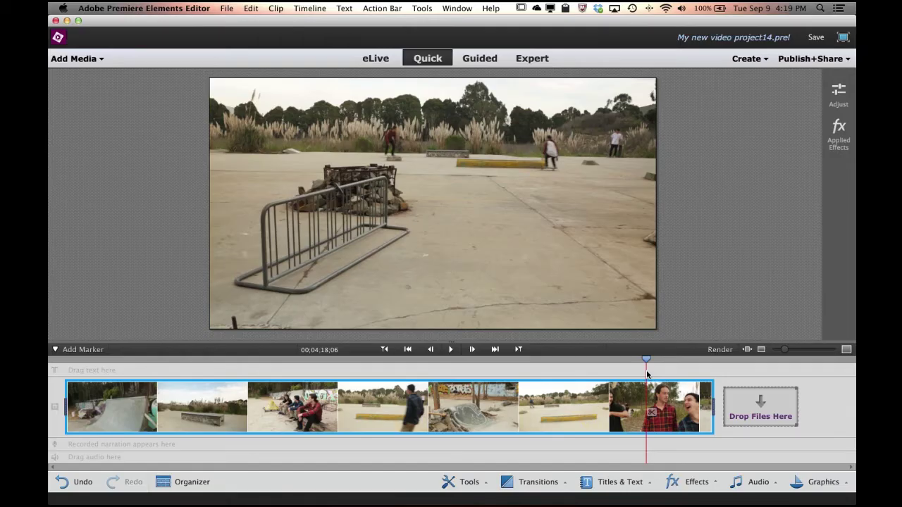
pyautogui.moveTo(647, 361); pyautogui.dragTo(253, 361)
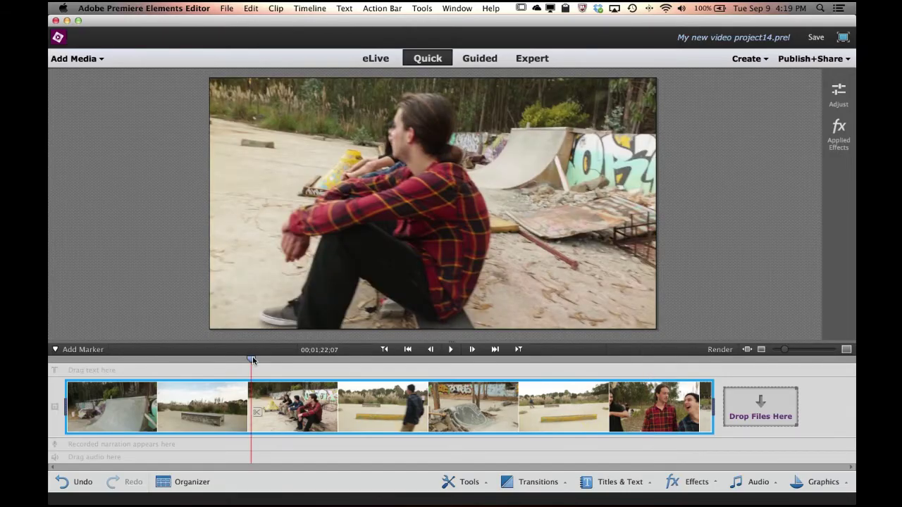
pyautogui.moveTo(251, 362); pyautogui.dragTo(53, 363)
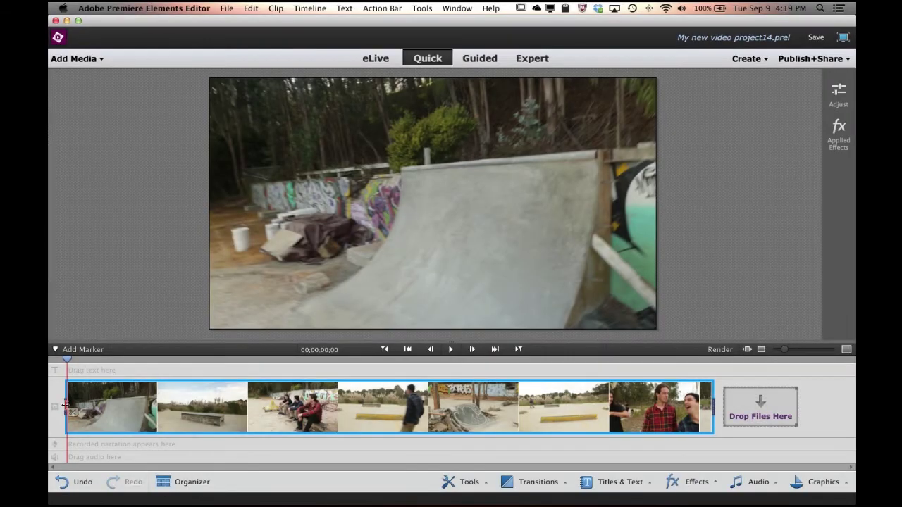
# - Trim frames from the clip's start and end, then park the playhead at 00;01;30;13
pyautogui.moveTo(64, 405); pyautogui.dragTo(147, 415)
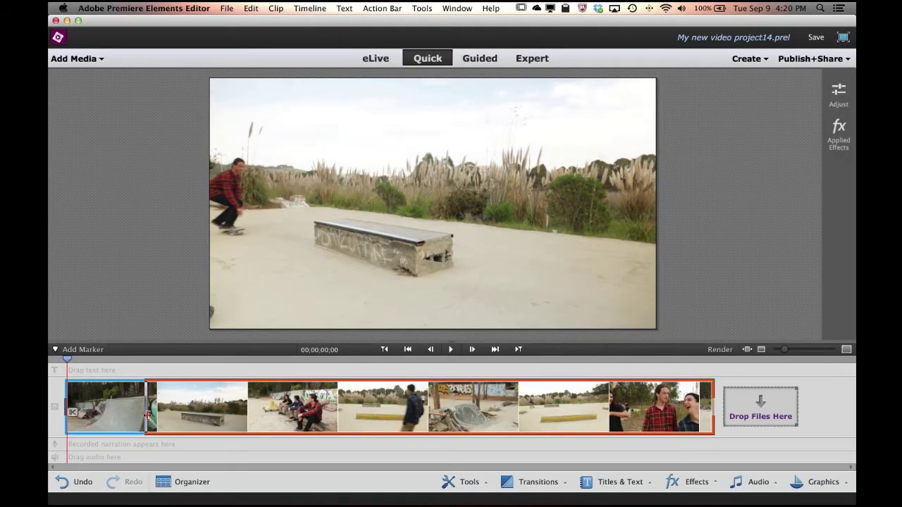
pyautogui.moveTo(148, 415); pyautogui.dragTo(146, 415)
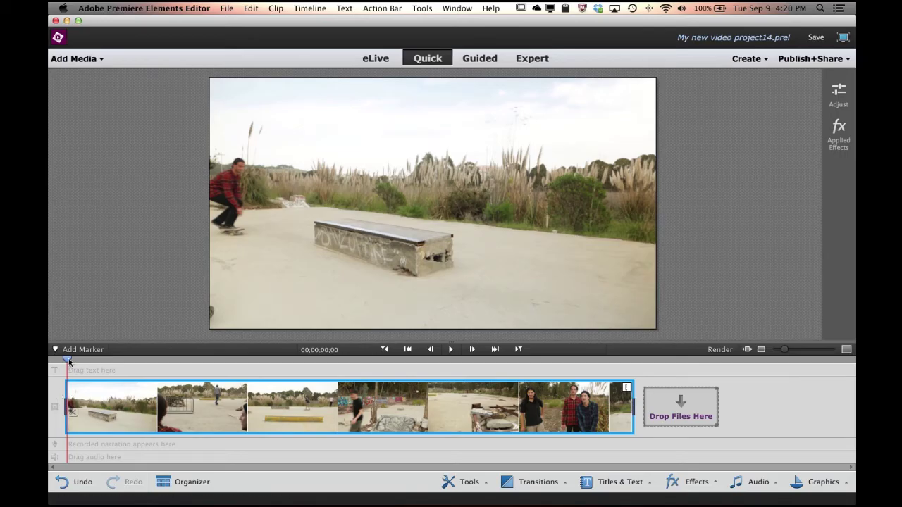
pyautogui.click(66, 361)
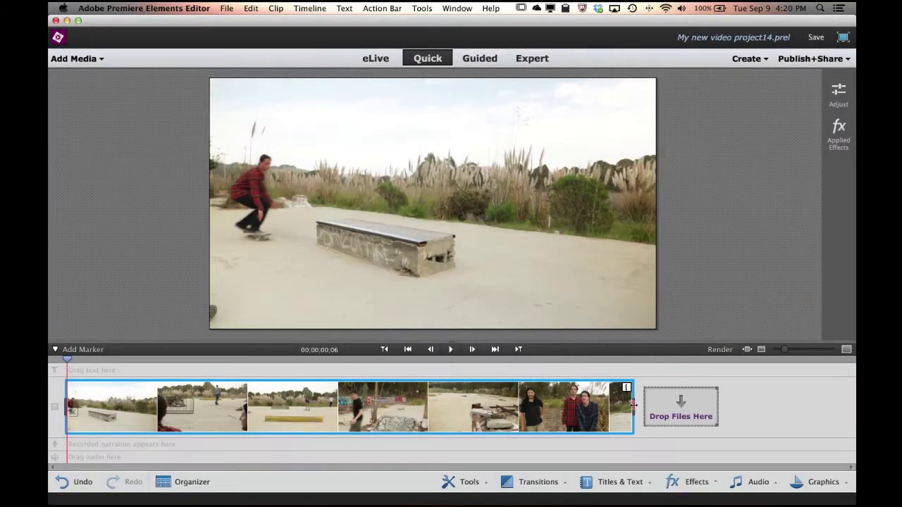
pyautogui.moveTo(634, 404); pyautogui.dragTo(525, 415)
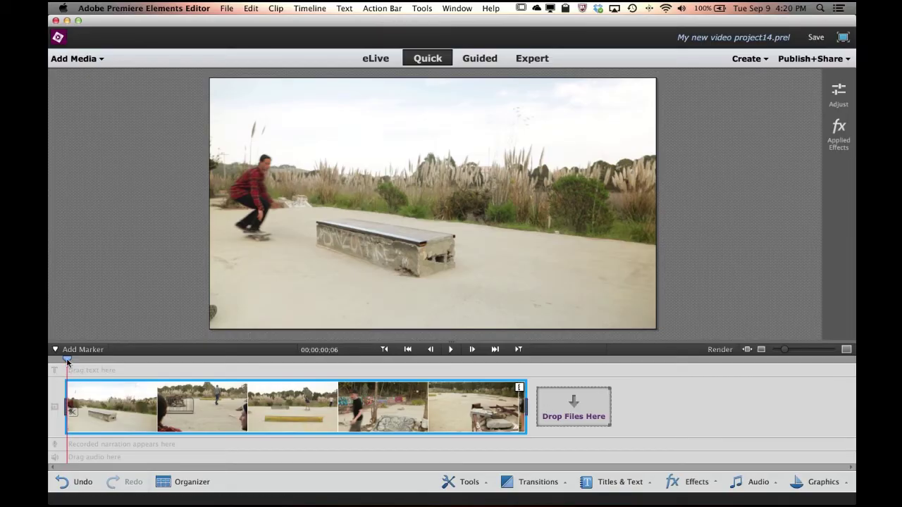
pyautogui.moveTo(68, 361); pyautogui.dragTo(269, 377)
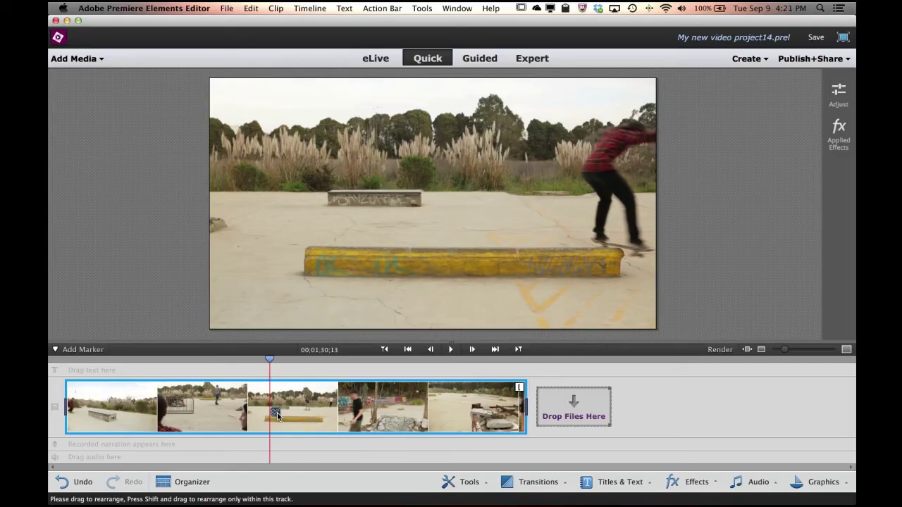
# - Split the skate clip at the playhead, then trim the first part's end and the second part's start
pyautogui.click(276, 414)
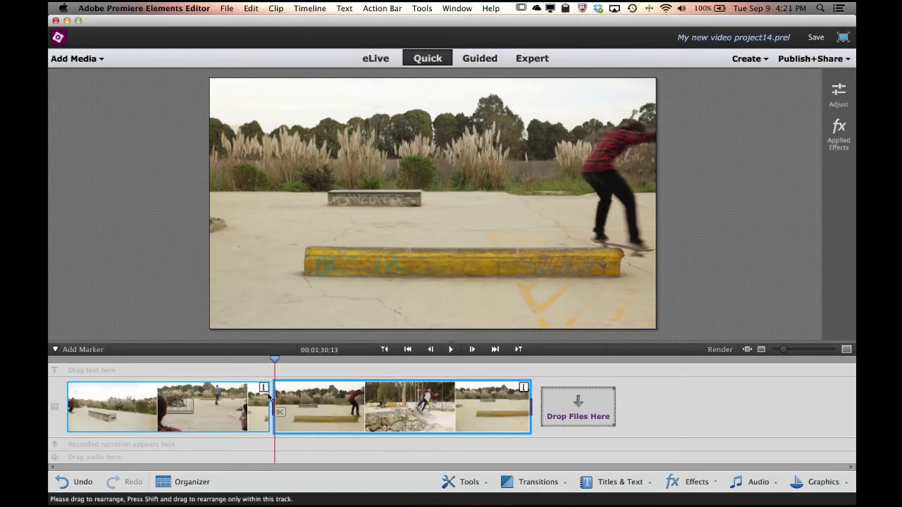
pyautogui.moveTo(268, 407); pyautogui.dragTo(188, 406)
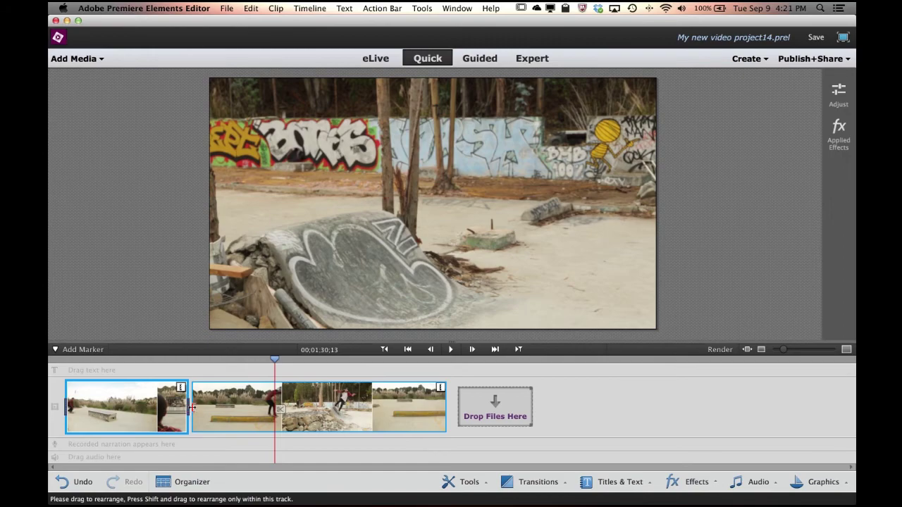
pyautogui.moveTo(192, 407); pyautogui.dragTo(421, 415)
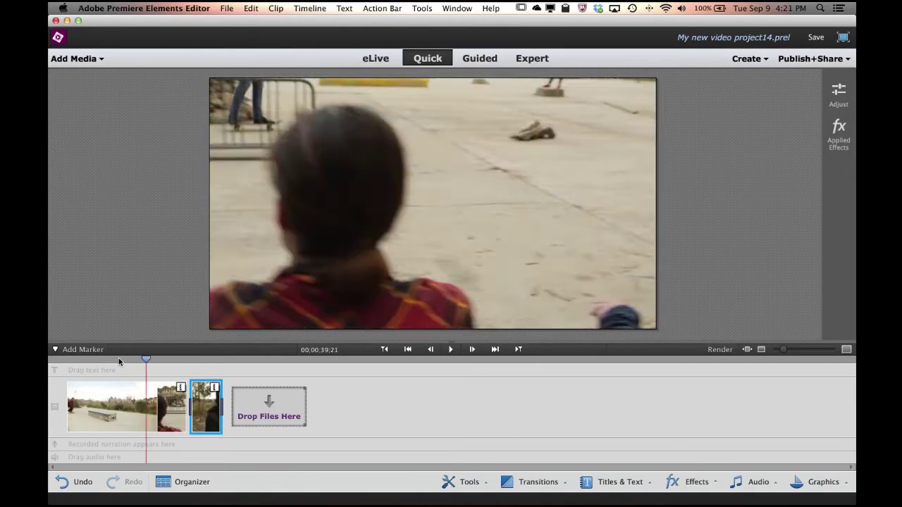
pyautogui.press('Home')
pyautogui.click(451, 350)
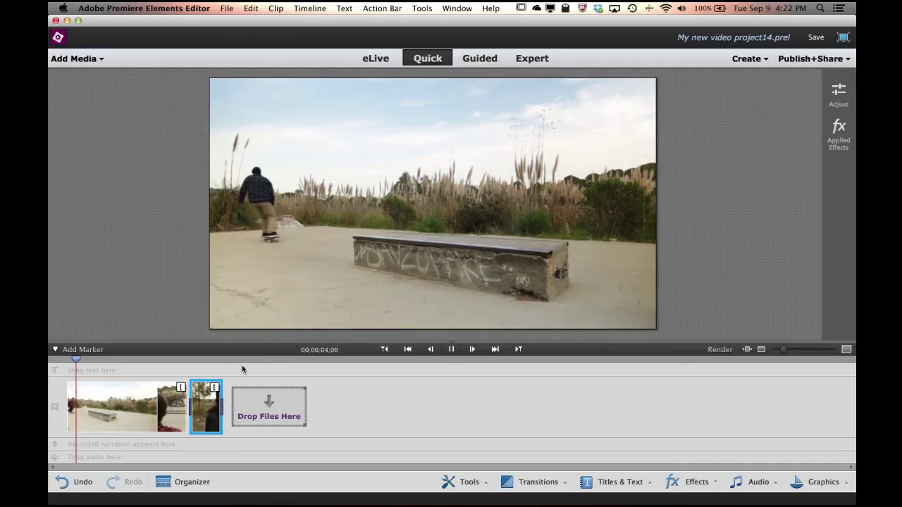
pyautogui.moveTo(78, 360); pyautogui.dragTo(174, 366)
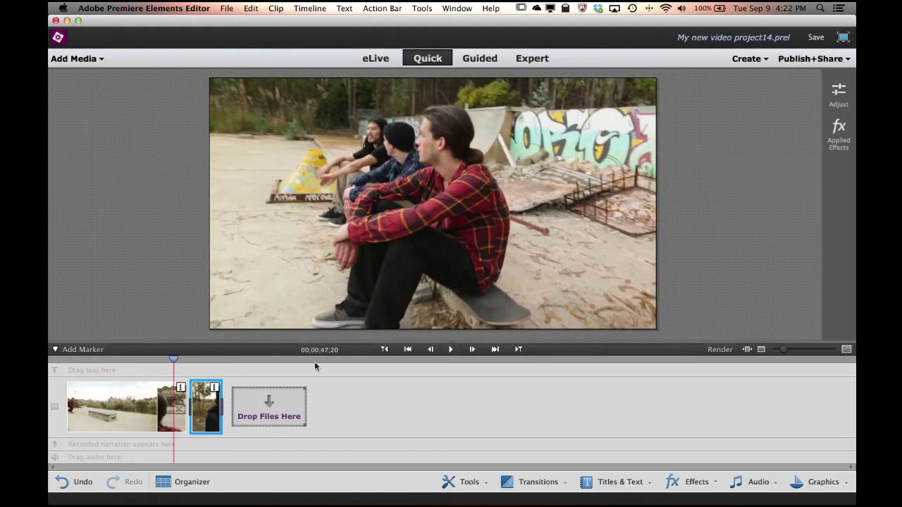
pyautogui.click(468, 350)
pyautogui.click(452, 351)
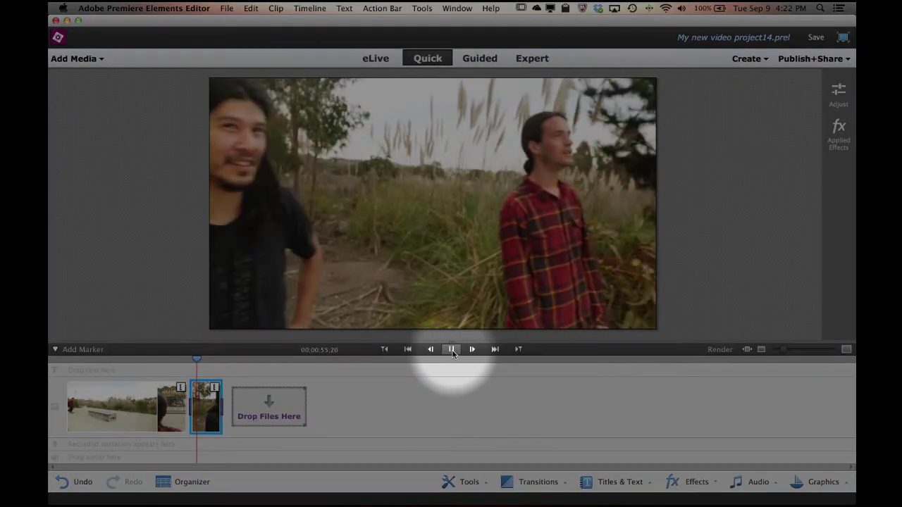
pyautogui.click(453, 353)
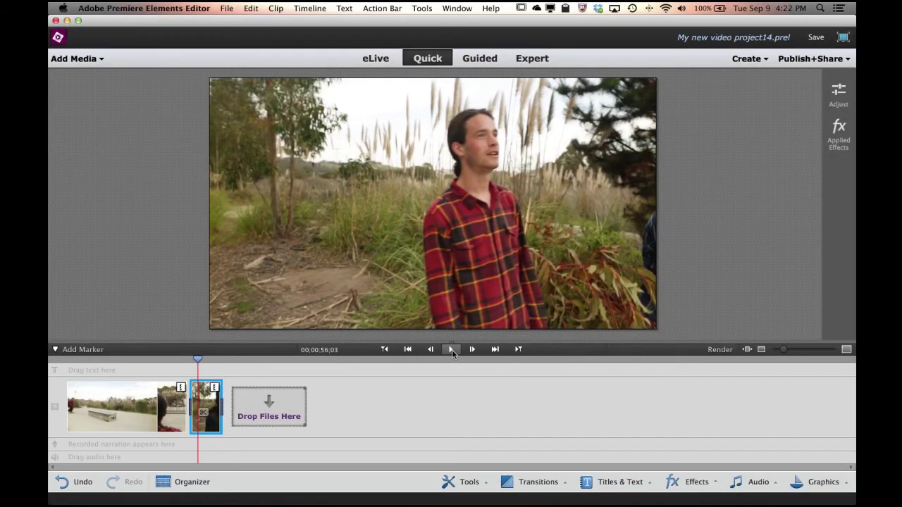
pyautogui.moveTo(197, 359); pyautogui.dragTo(170, 362)
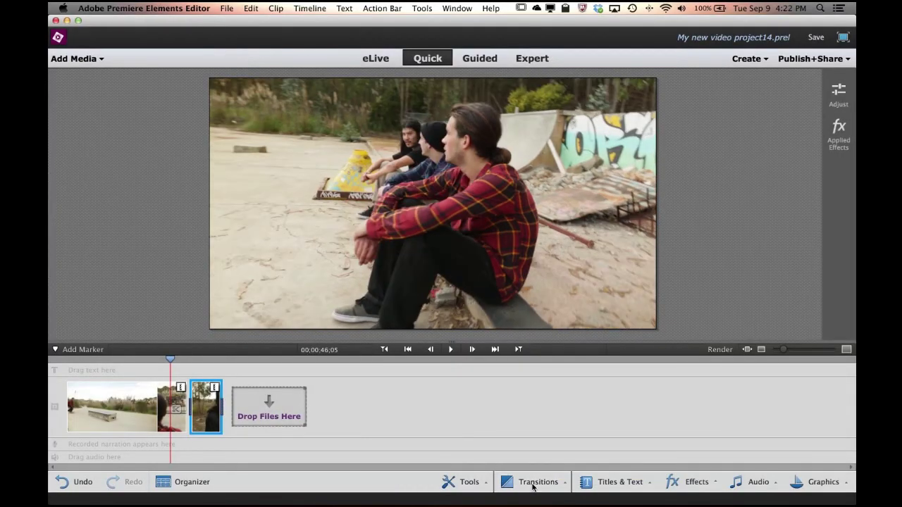
pyautogui.click(534, 484)
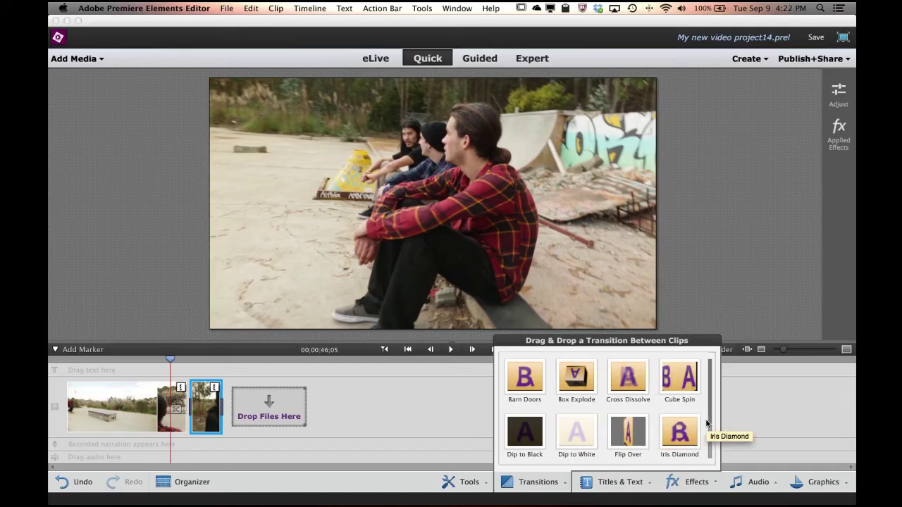
# - Place a 1-second Box Explode transition, aligned between clips, where the two skate clips meet
pyautogui.moveTo(576, 378); pyautogui.dragTo(189, 405)
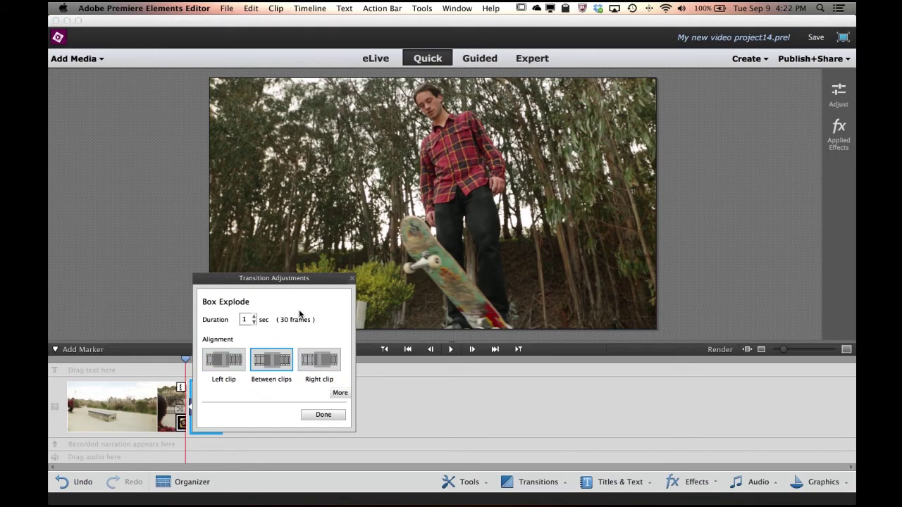
pyautogui.click(323, 414)
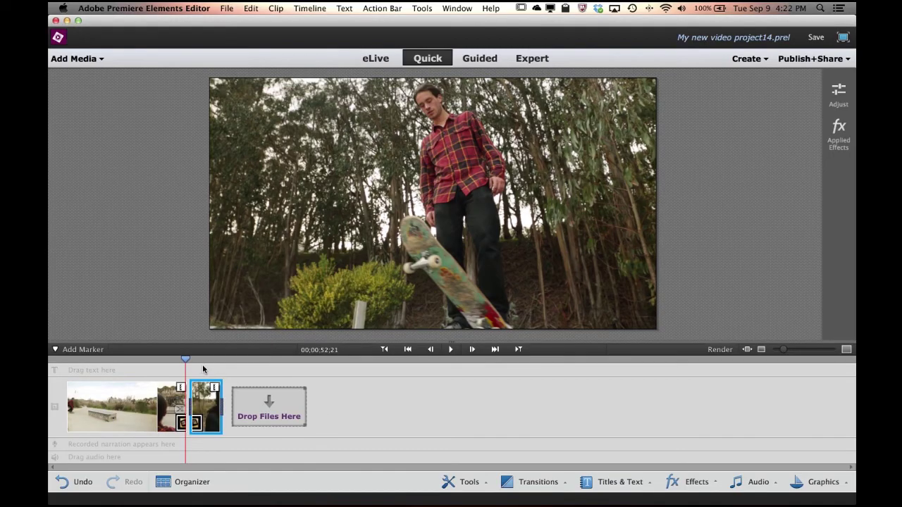
pyautogui.moveTo(186, 360); pyautogui.dragTo(168, 360)
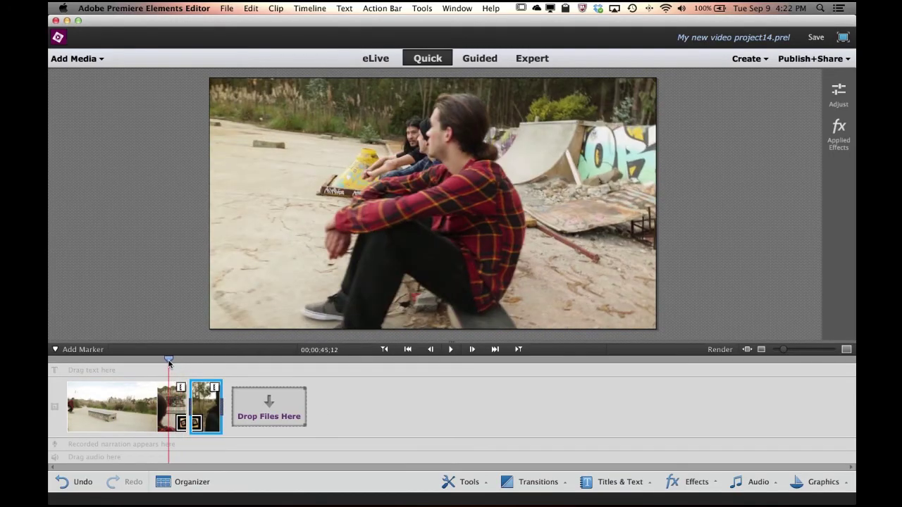
pyautogui.click(450, 349)
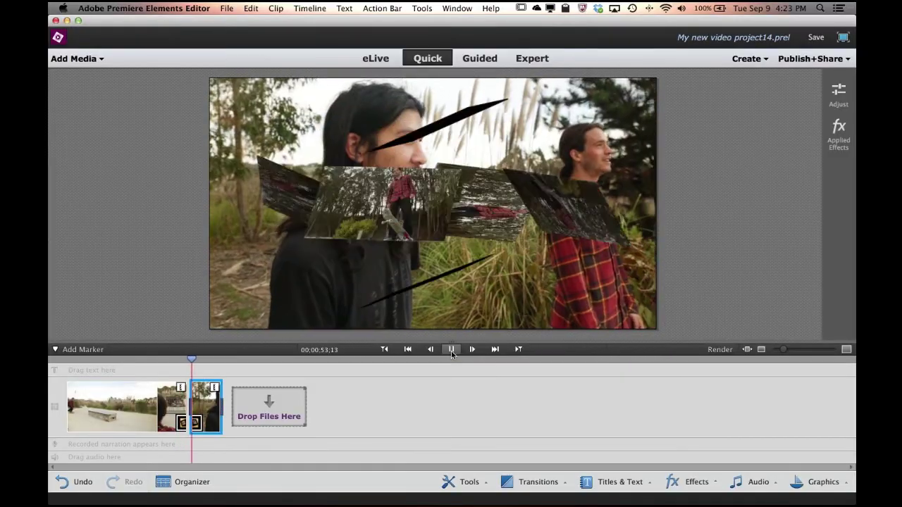
pyautogui.click(451, 350)
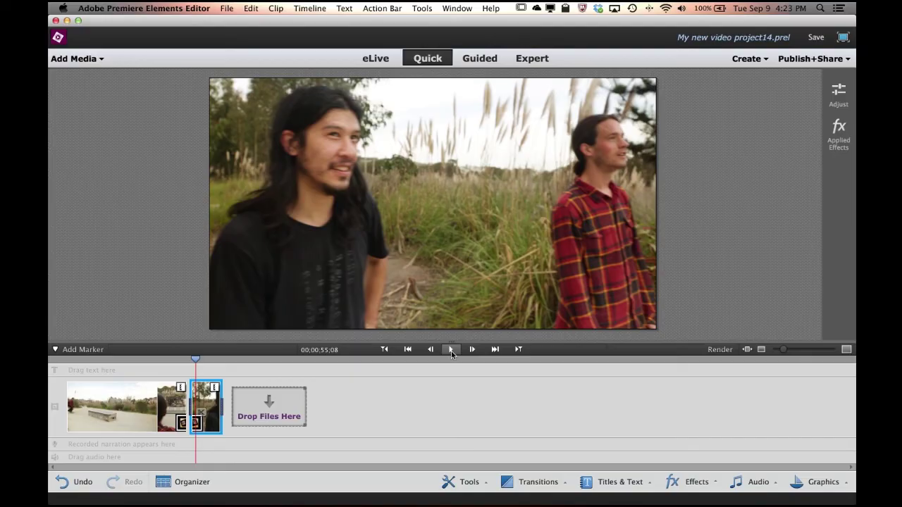
# - Look over the Guided edits, switch to Expert view, then go to the Elements Live page
pyautogui.click(483, 64)
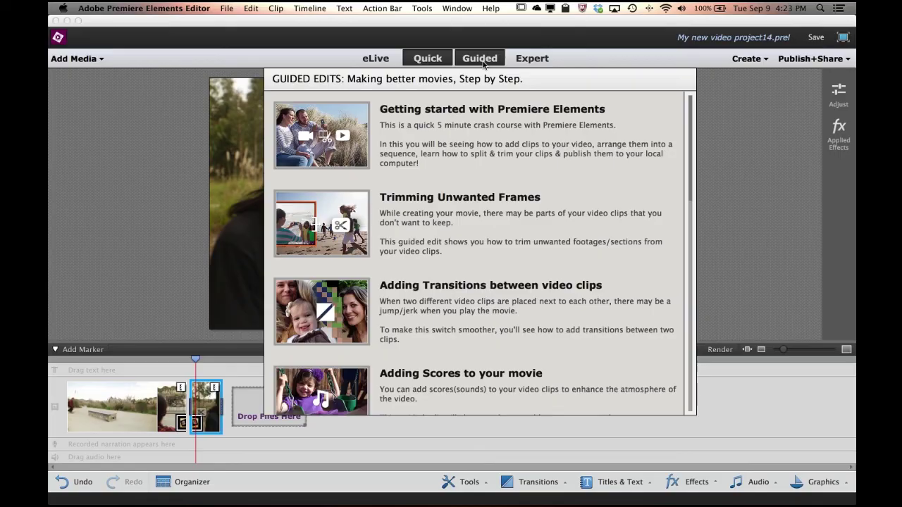
pyautogui.click(532, 62)
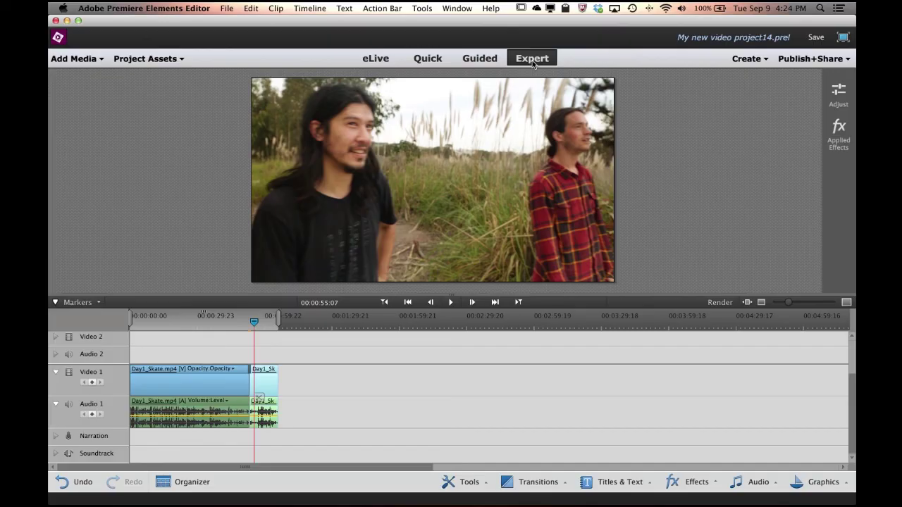
pyautogui.click(370, 59)
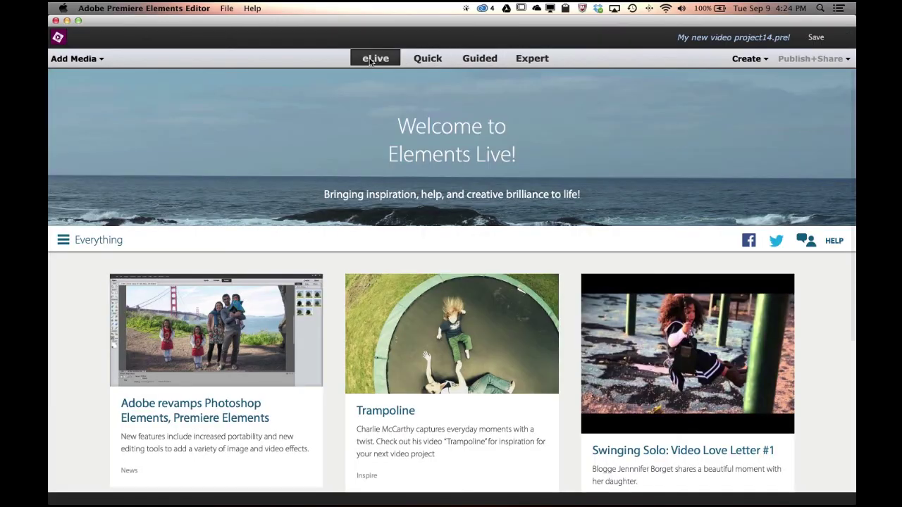